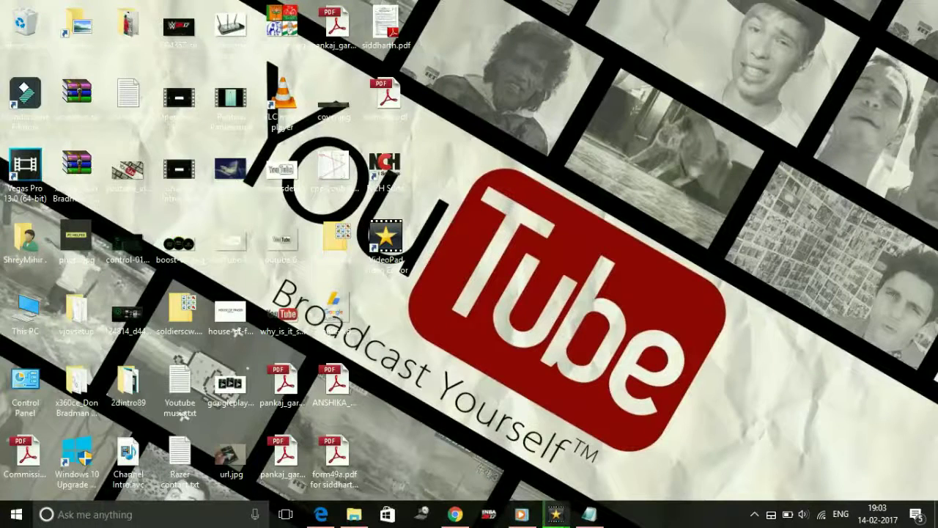
# Lower the volume and restore the 'Has Stopped Working.txt' notes in Notepad from the taskbar
pyautogui.press('XF86AudioLowerVolume')
pyautogui.click(589, 514)
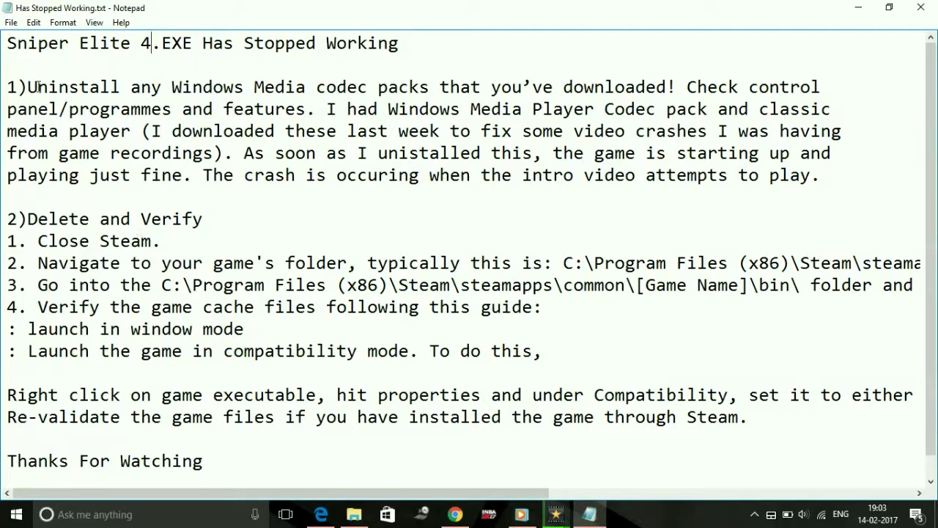
# Look over the uninstall-codecs fix paragraph, then bring up Windows search
pyautogui.moveTo(7, 88); pyautogui.dragTo(842, 166)
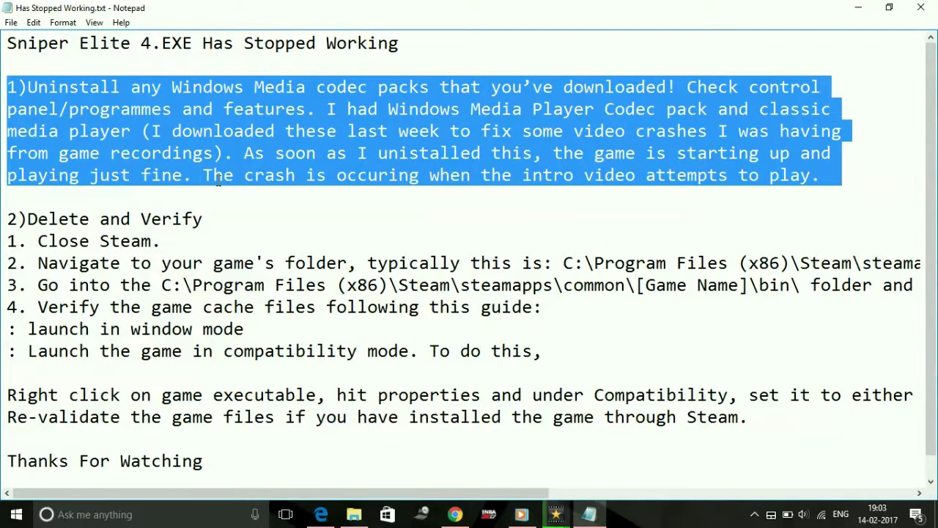
pyautogui.click(89, 220)
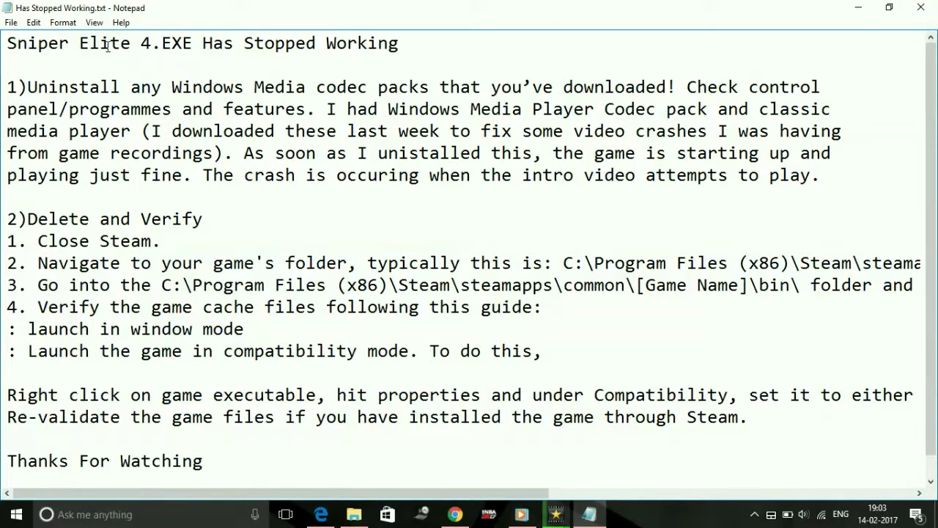
pyautogui.click(173, 517)
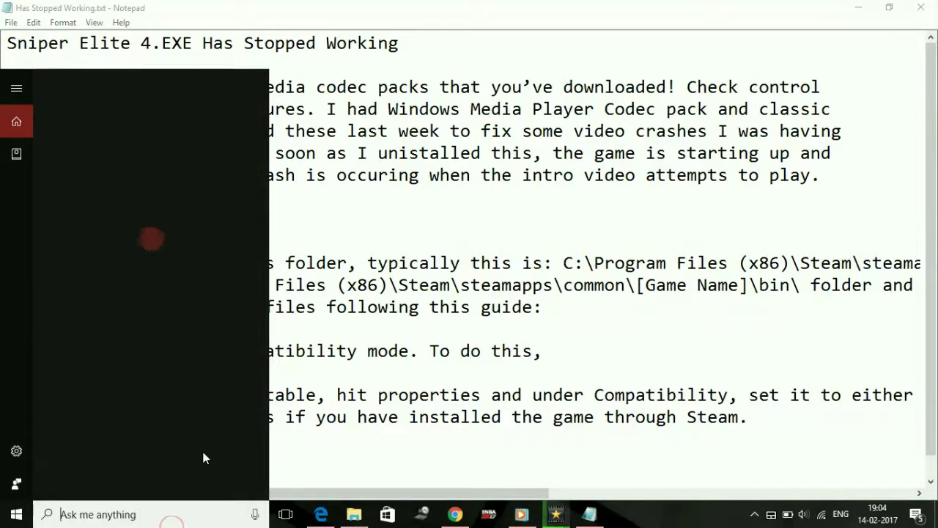
# Search 'add or' and launch the 'Change or remove a program' result
pyautogui.write('add or')
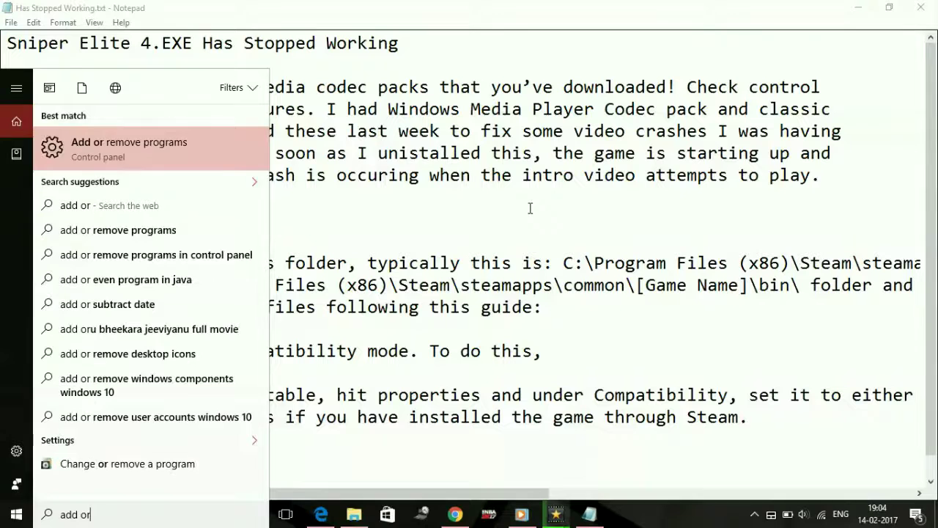
pyautogui.press('Down')
pyautogui.press('Down')
pyautogui.press('Down')
pyautogui.press('Down')
pyautogui.press('Down')
pyautogui.press('Down')
pyautogui.press('Down')
pyautogui.press('Down')
pyautogui.press('Down')
pyautogui.press('Down')
pyautogui.press('Down')
pyautogui.press('Down')
pyautogui.press('Down')
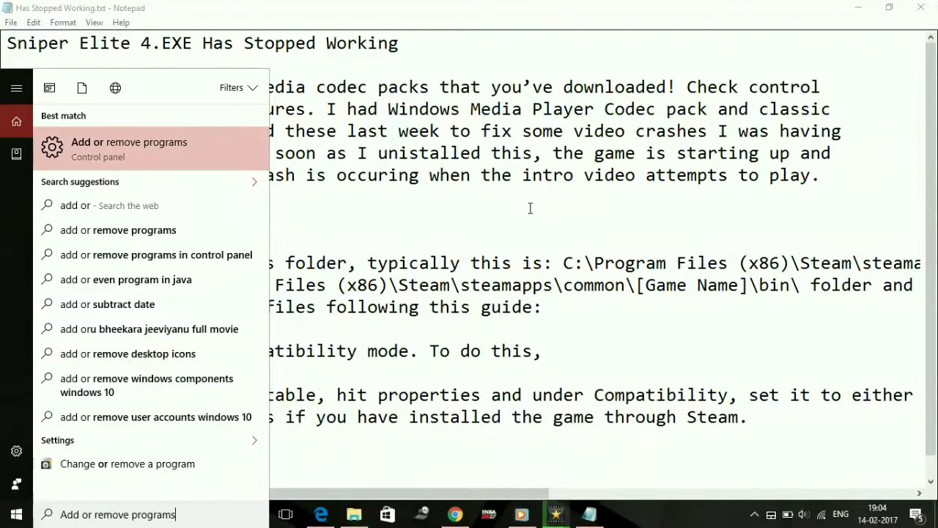
pyautogui.press('Up')
pyautogui.press('Return')
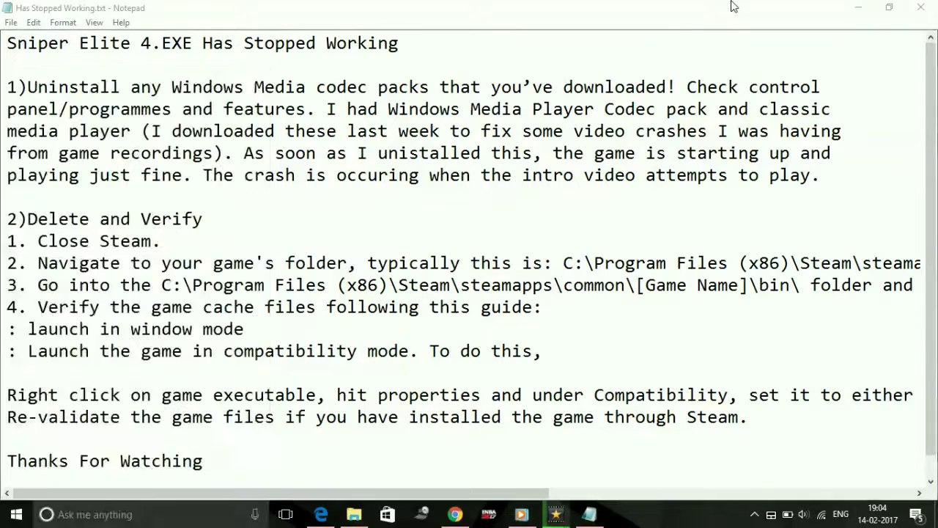
# Browse the installed programs in Programs and Features, then close the window
pyautogui.click(352, 211)
pyautogui.press('Down')
pyautogui.press('Down')
pyautogui.press('Down')
pyautogui.press('Down')
pyautogui.press('Down')
pyautogui.press('Down')
pyautogui.press('Down')
pyautogui.press('Down')
pyautogui.press('Down')
pyautogui.press('Down')
pyautogui.press('Down')
pyautogui.press('Down')
pyautogui.press('Down')
pyautogui.press('Down')
pyautogui.press('Down')
pyautogui.press('Down')
pyautogui.press('Down')
pyautogui.press('Down')
pyautogui.press('Down')
pyautogui.press('Down')
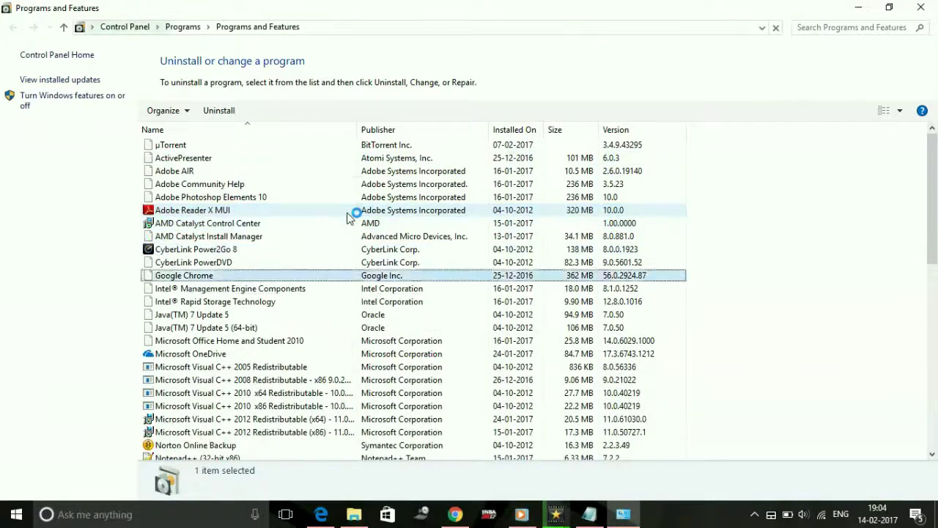
pyautogui.press('Up')
pyautogui.press('Up')
pyautogui.press('Up')
pyautogui.press('Up')
pyautogui.press('Up')
pyautogui.press('Up')
pyautogui.press('Up')
pyautogui.press('Up')
pyautogui.press('Up')
pyautogui.press('Up')
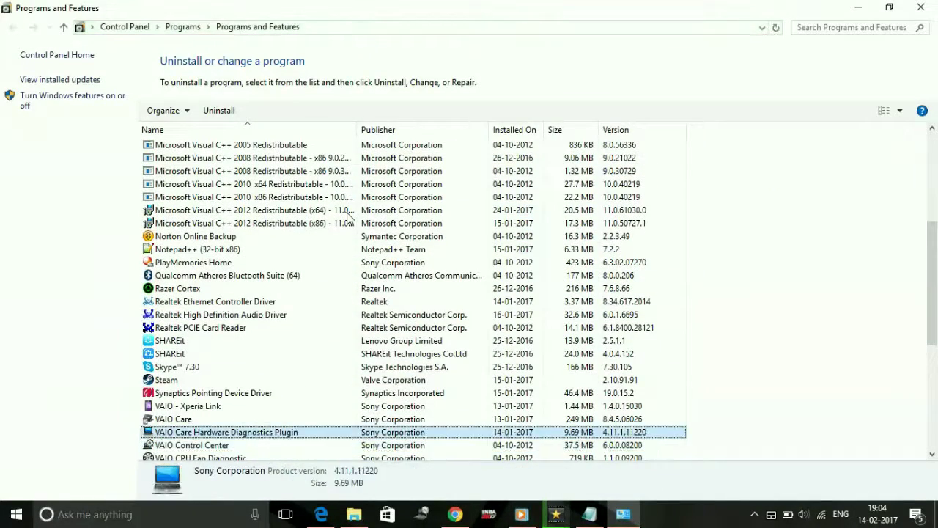
pyautogui.press('Up')
pyautogui.press('Up')
pyautogui.press('Up')
pyautogui.press('Up')
pyautogui.press('Up')
pyautogui.press('Up')
pyautogui.press('Up')
pyautogui.press('Up')
pyautogui.press('Up')
pyautogui.press('Up')
pyautogui.press('Up')
pyautogui.press('Up')
pyautogui.press('Up')
pyautogui.press('Up')
pyautogui.press('Up')
pyautogui.press('Up')
pyautogui.press('Up')
pyautogui.press('Up')
pyautogui.press('Up')
pyautogui.press('Up')
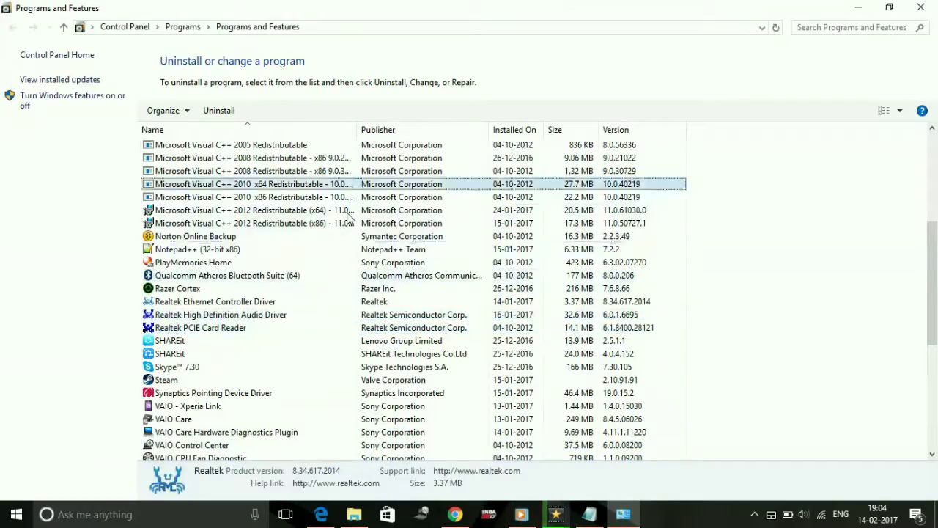
pyautogui.press('Down')
pyautogui.press('Down')
pyautogui.press('Down')
pyautogui.press('Down')
pyautogui.press('Down')
pyautogui.press('Down')
pyautogui.press('Down')
pyautogui.press('Down')
pyautogui.press('Down')
pyautogui.press('Down')
pyautogui.press('Down')
pyautogui.press('Down')
pyautogui.press('Down')
pyautogui.press('Down')
pyautogui.press('Down')
pyautogui.press('Down')
pyautogui.press('Down')
pyautogui.press('Down')
pyautogui.press('Down')
pyautogui.press('Down')
pyautogui.press('Down')
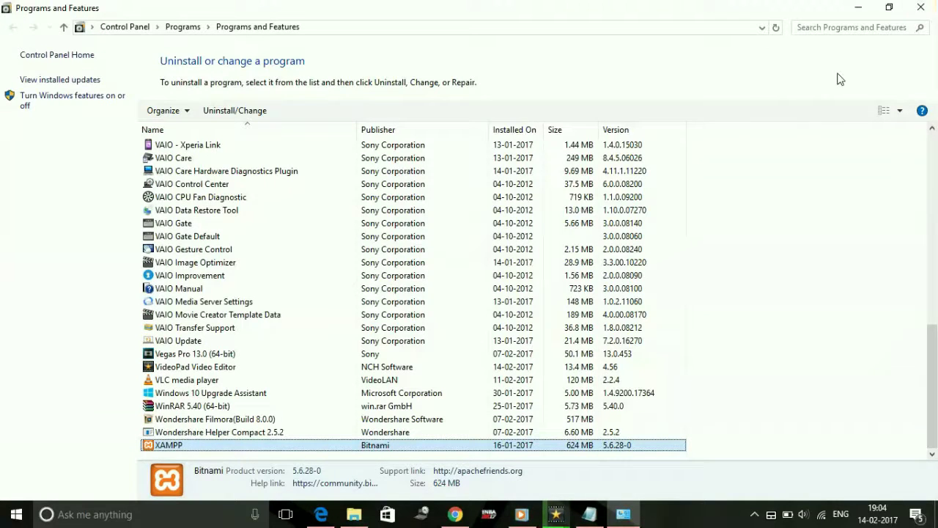
pyautogui.click(921, 9)
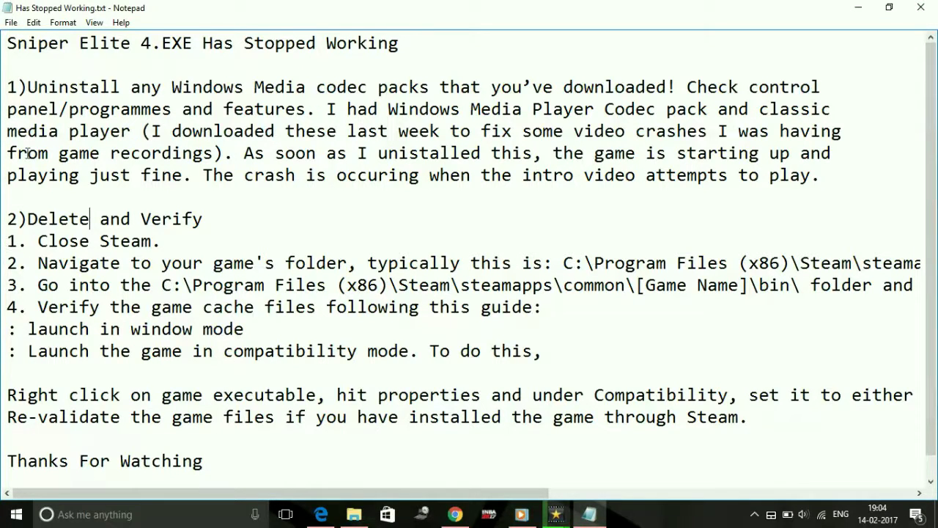
pyautogui.moveTo(11, 218); pyautogui.dragTo(284, 221)
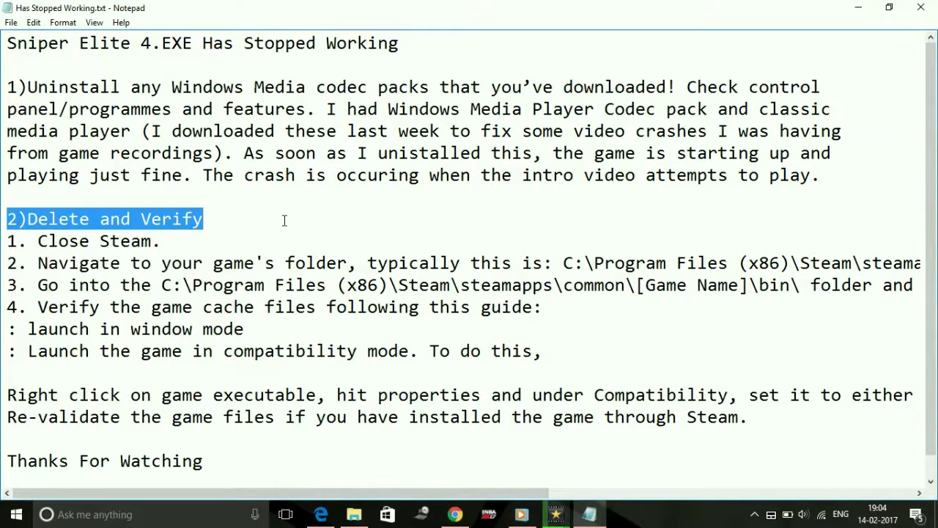
pyautogui.click(285, 220)
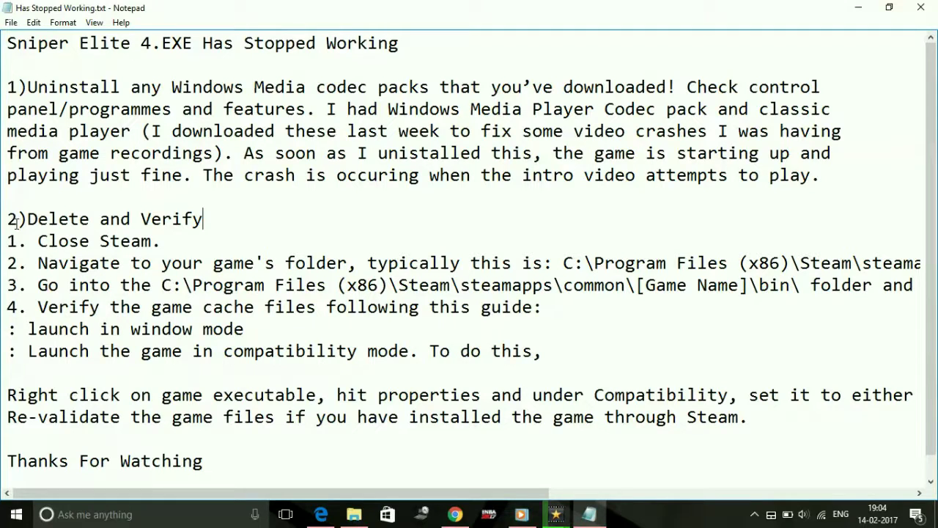
pyautogui.scroll(-1, 149, 327)
pyautogui.moveTo(7, 394); pyautogui.dragTo(749, 396)
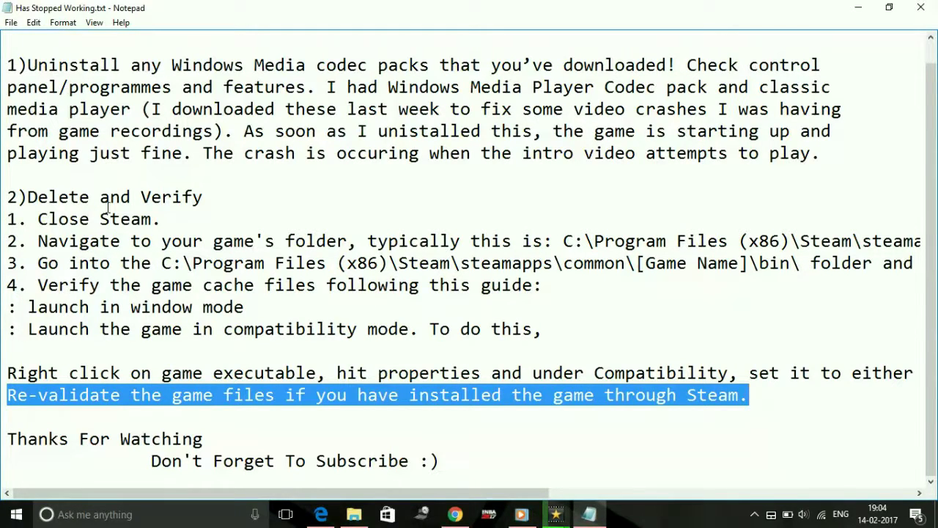
pyautogui.moveTo(5, 221); pyautogui.dragTo(156, 220)
pyautogui.moveTo(7, 242); pyautogui.dragTo(575, 279)
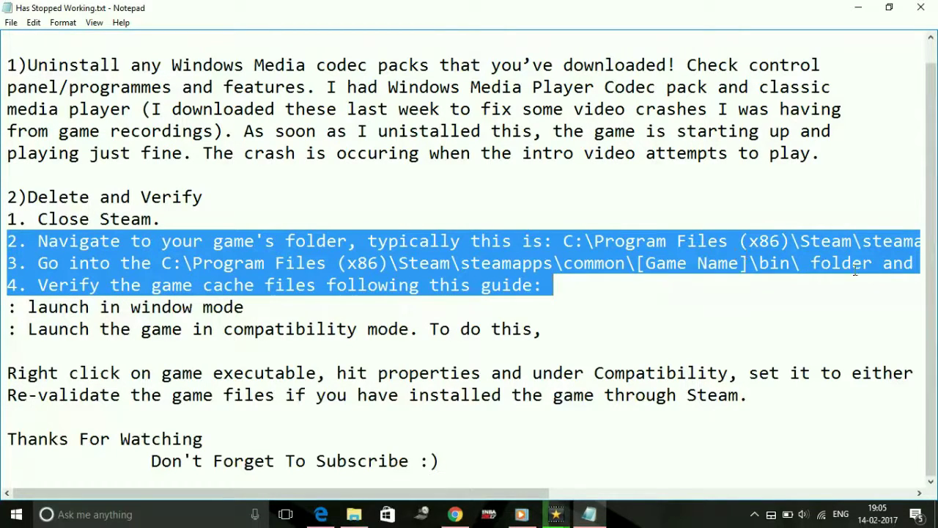
pyautogui.moveTo(370, 493); pyautogui.dragTo(188, 456)
pyautogui.click(211, 314)
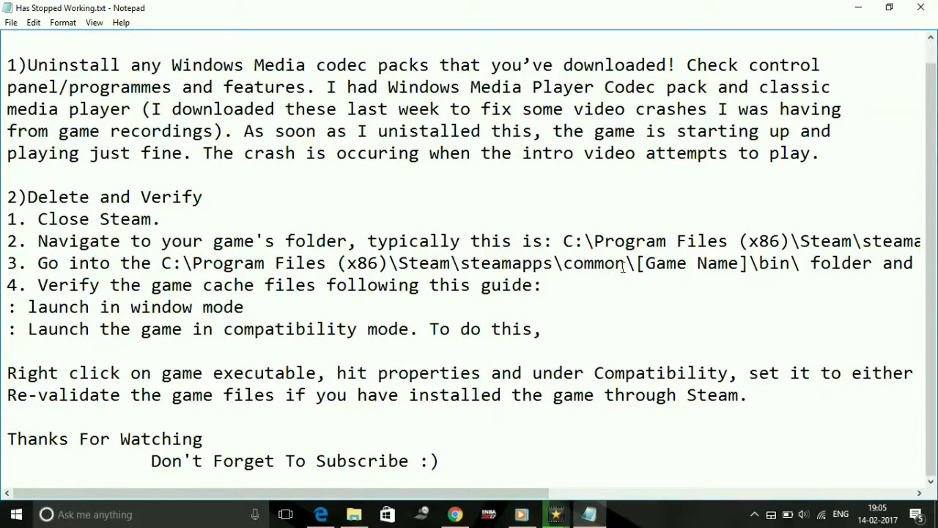
pyautogui.moveTo(428, 493); pyautogui.dragTo(669, 494)
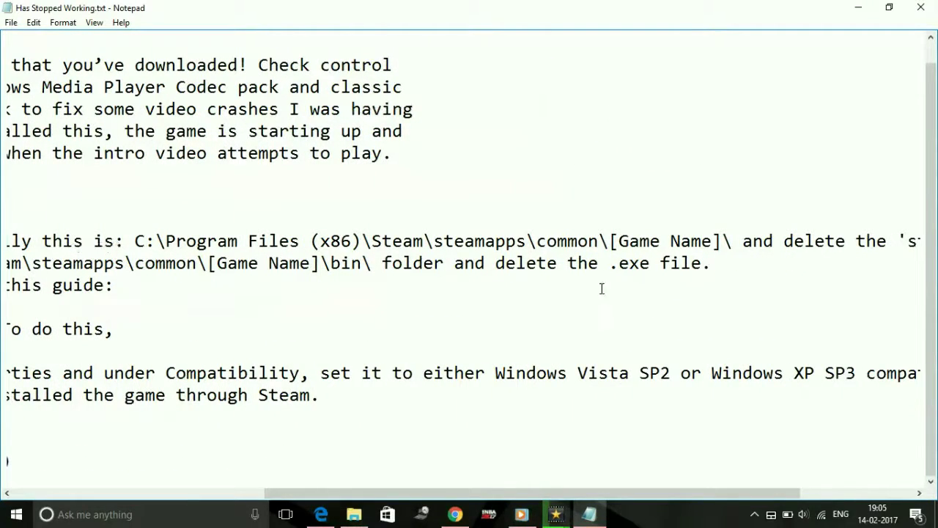
pyautogui.moveTo(616, 264); pyautogui.dragTo(692, 264)
pyautogui.click(692, 263)
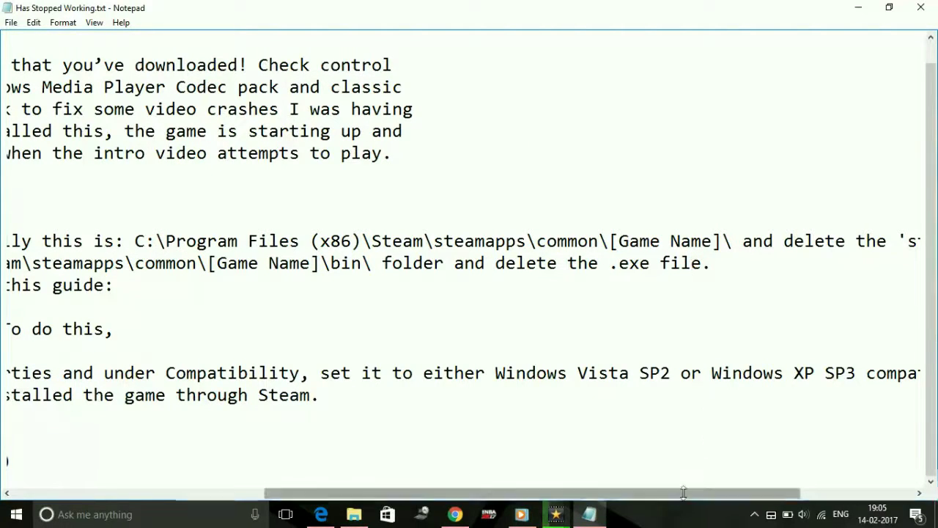
pyautogui.rightClick(781, 497)
pyautogui.click(792, 413)
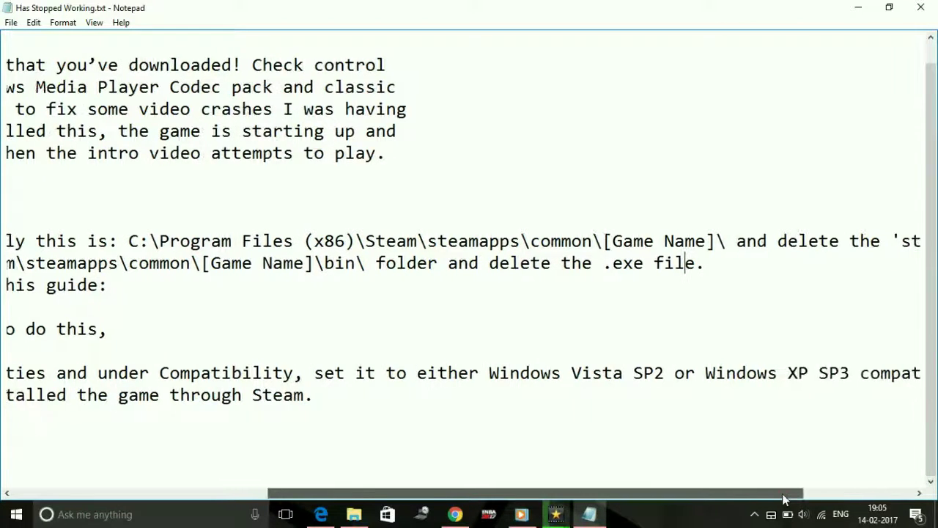
pyautogui.moveTo(715, 241); pyautogui.dragTo(844, 254)
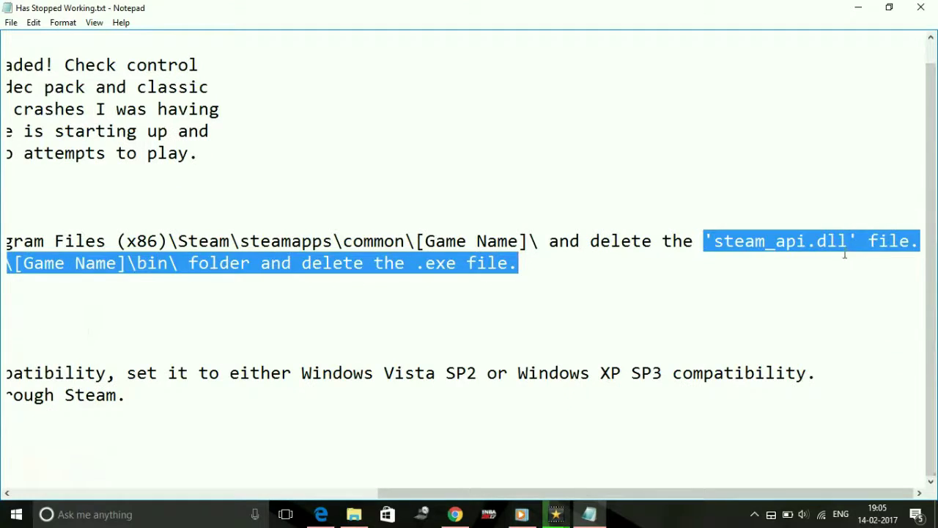
pyautogui.click(807, 243)
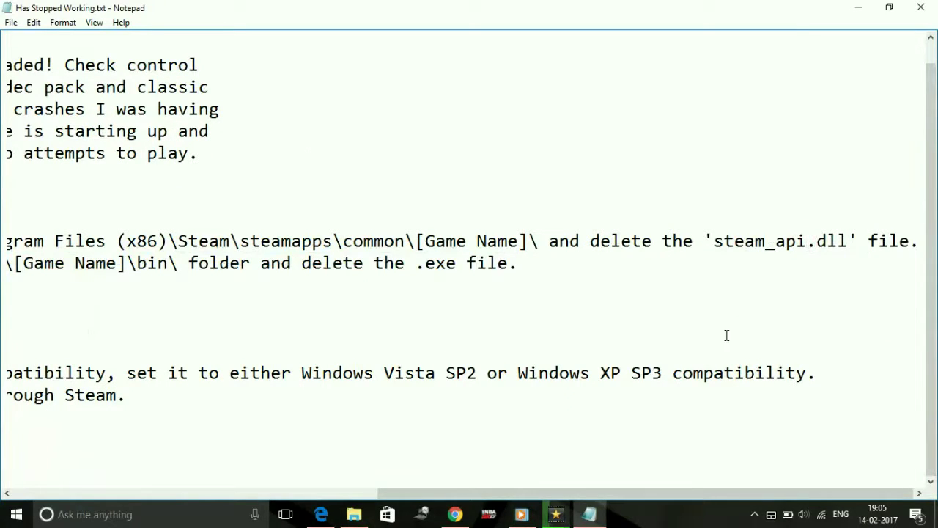
pyautogui.moveTo(518, 500); pyautogui.dragTo(95, 490)
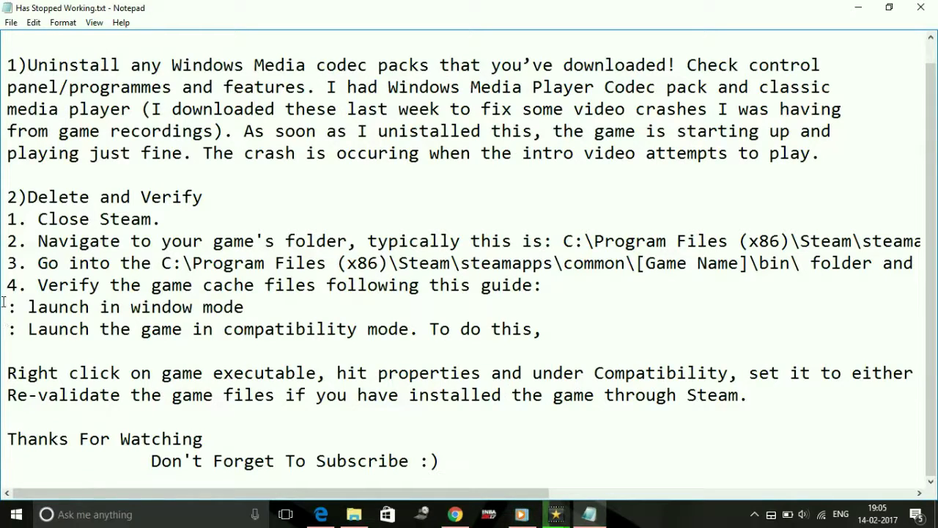
# Append ':' to the end of the step 4 cache-verification line
pyautogui.moveTo(6, 286); pyautogui.dragTo(538, 287)
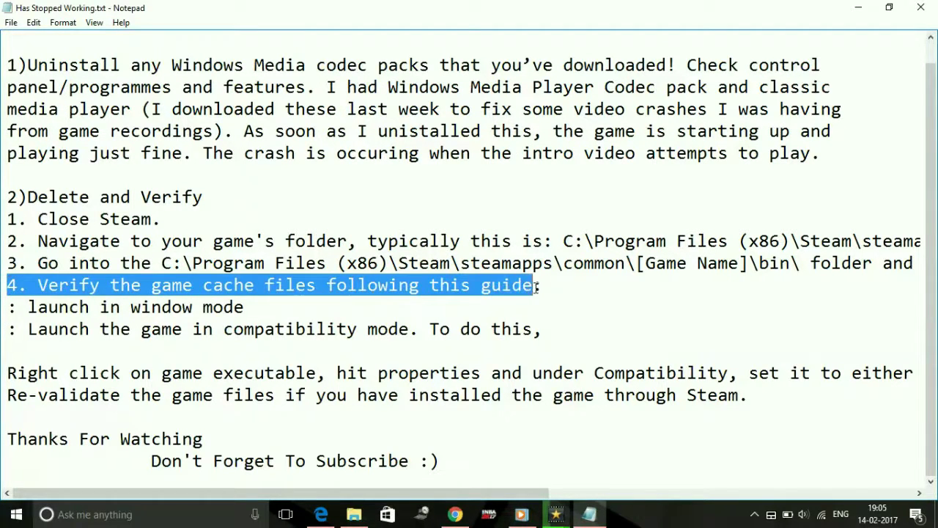
pyautogui.click(537, 287)
pyautogui.write(':')
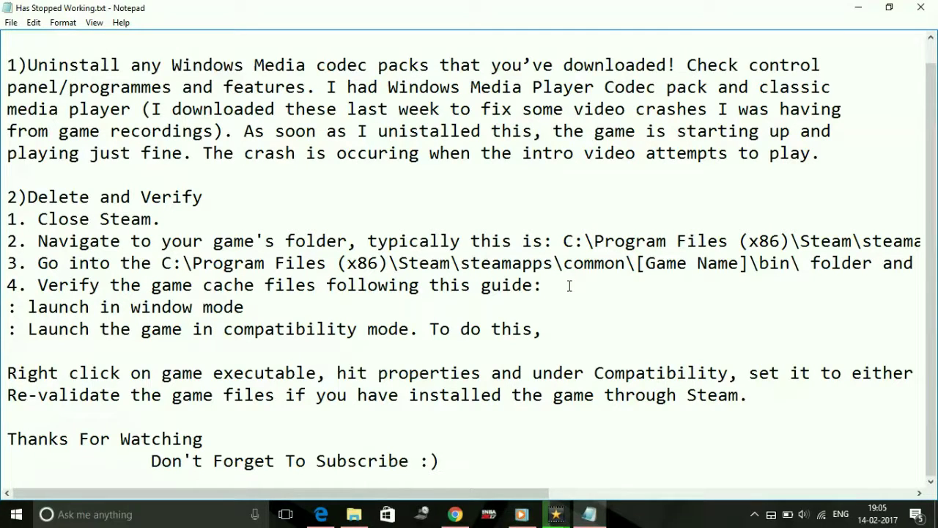
# Number the window-mode and compatibility-mode lines '3)' and '4)', then minimize Notepad
pyautogui.click(5, 311)
pyautogui.write('3')
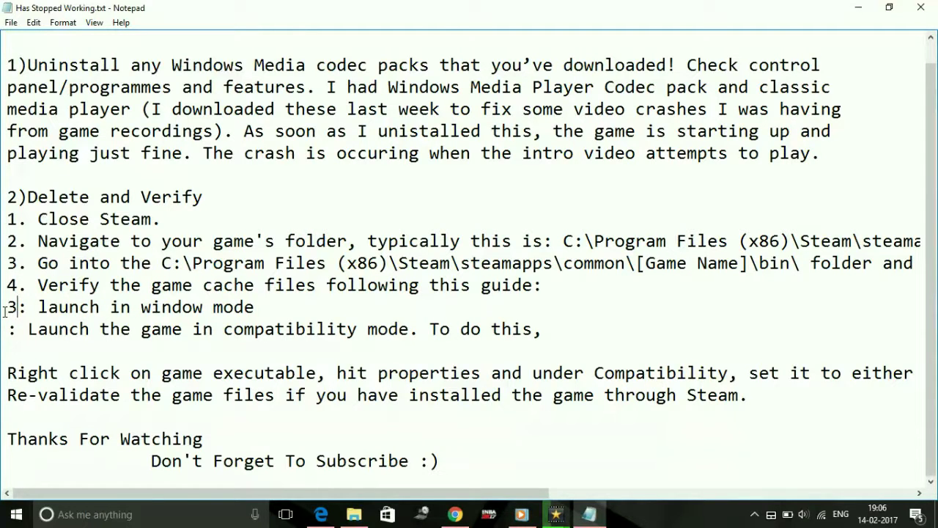
pyautogui.write(')')
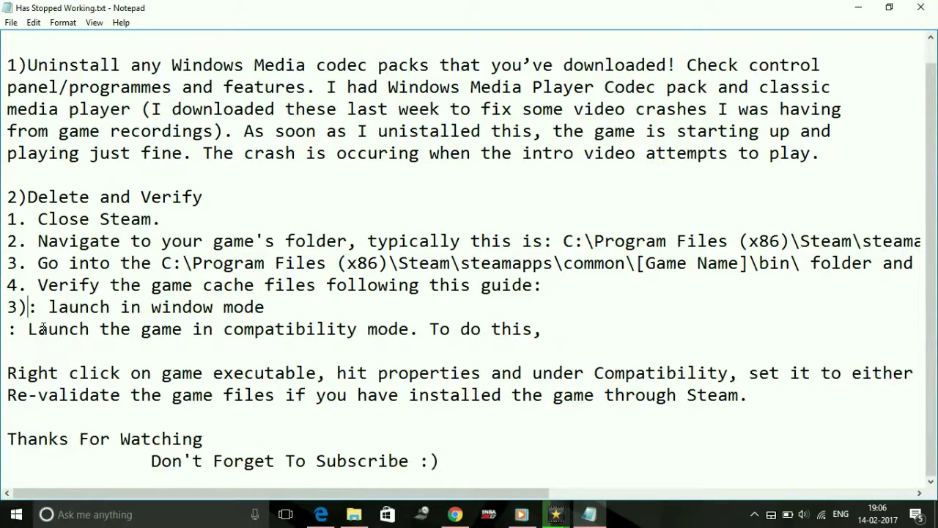
pyautogui.press('Left')
pyautogui.press('Left')
pyautogui.write('4)')
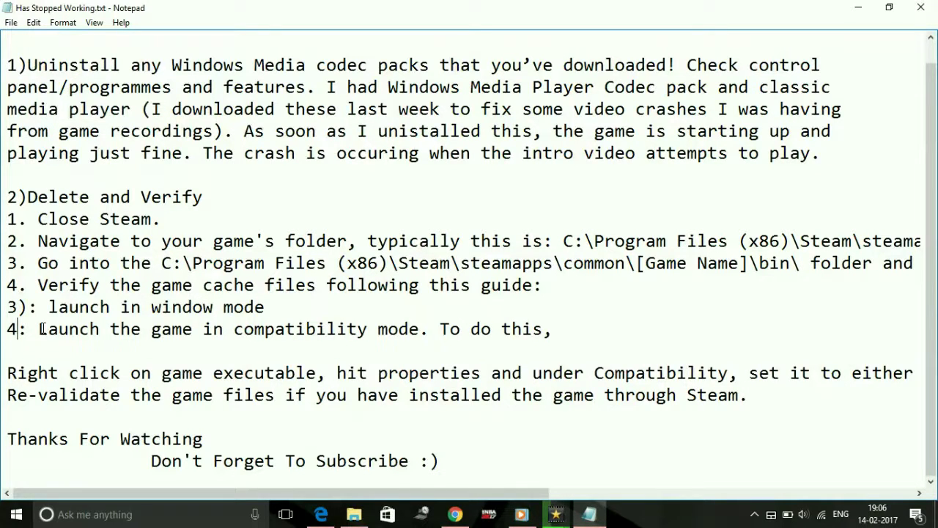
pyautogui.moveTo(42, 331); pyautogui.dragTo(363, 352)
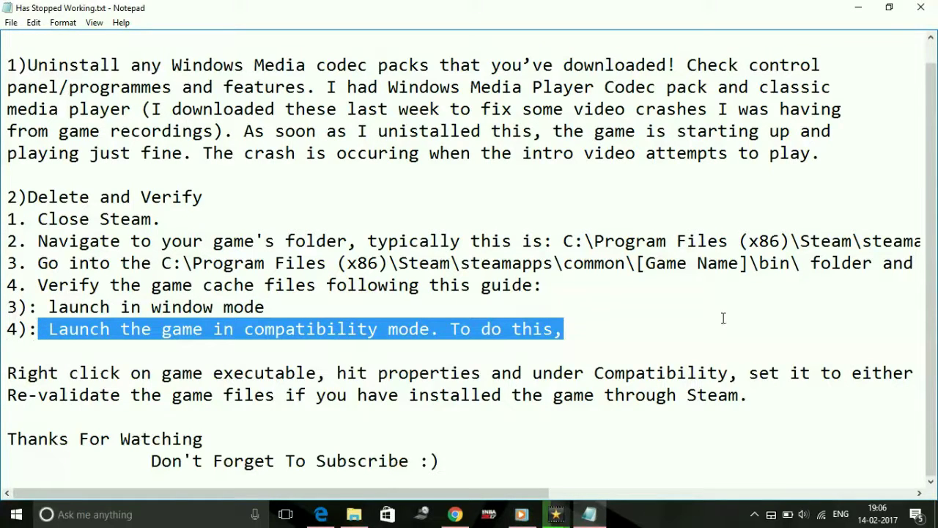
pyautogui.click(858, 9)
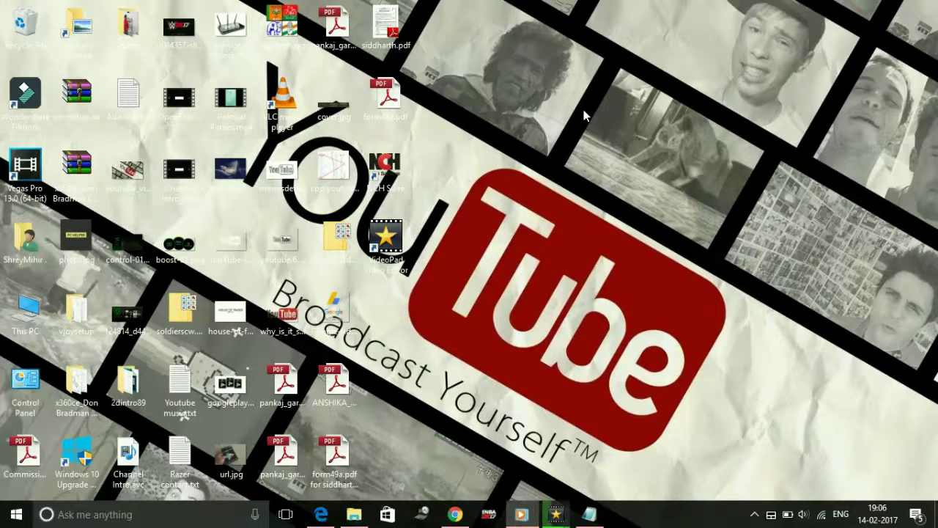
# Set the Vegas Pro 13.0 shortcut to Windows Vista (Service Pack 1) compatibility mode, then restore Notepad
pyautogui.click(13, 174)
pyautogui.rightClick(13, 173)
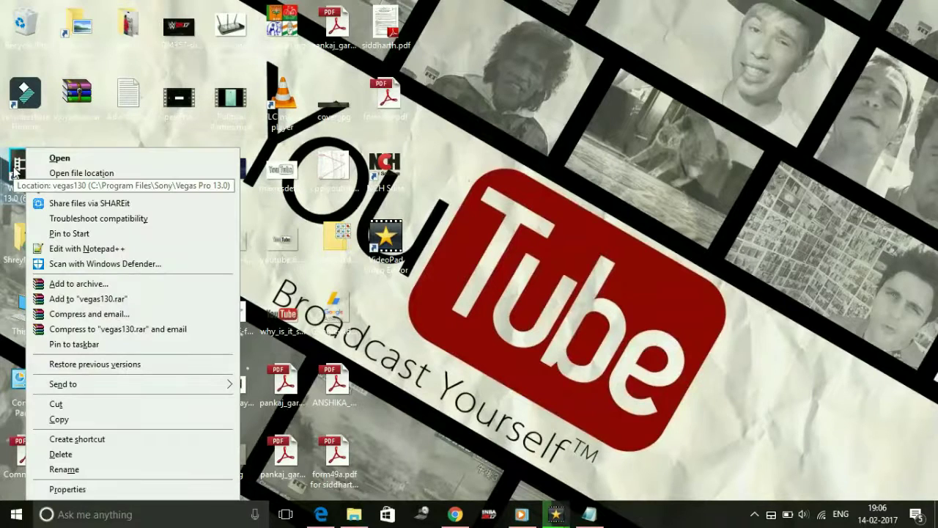
pyautogui.press('Up')
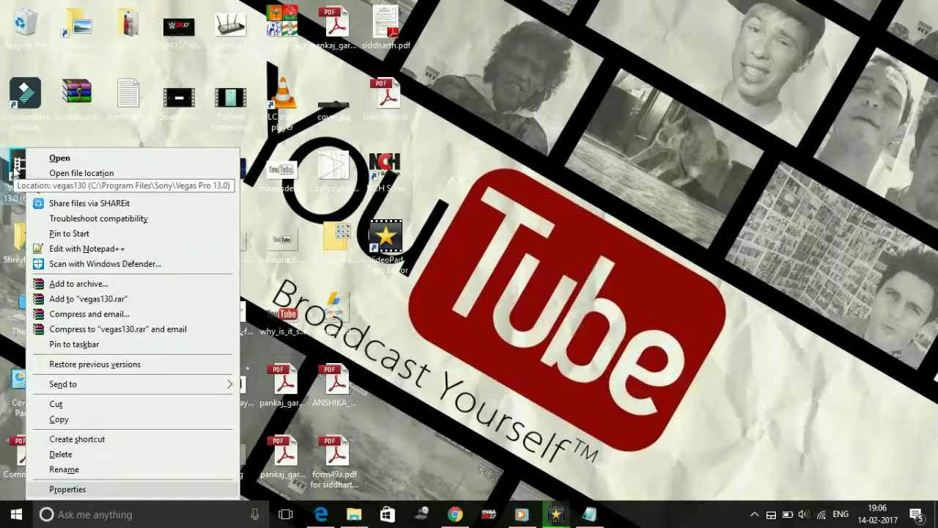
pyautogui.press('Return')
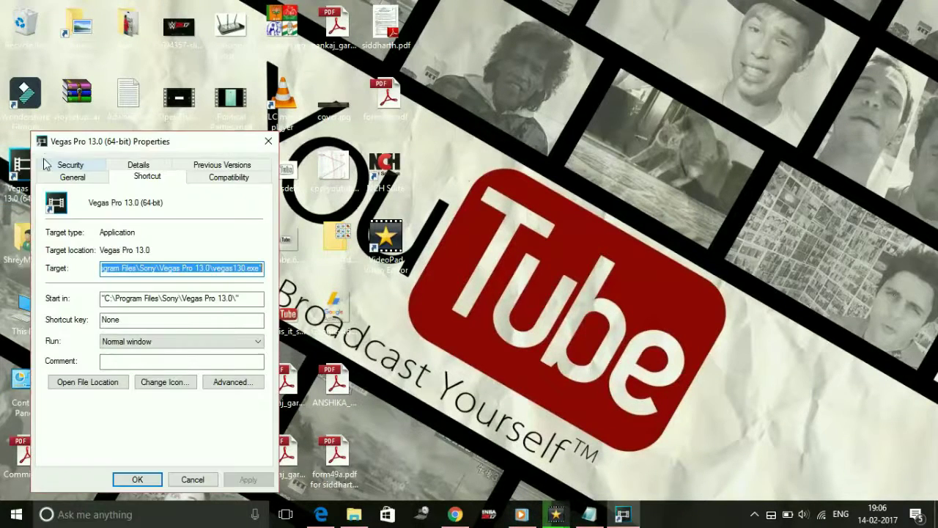
pyautogui.click(199, 179)
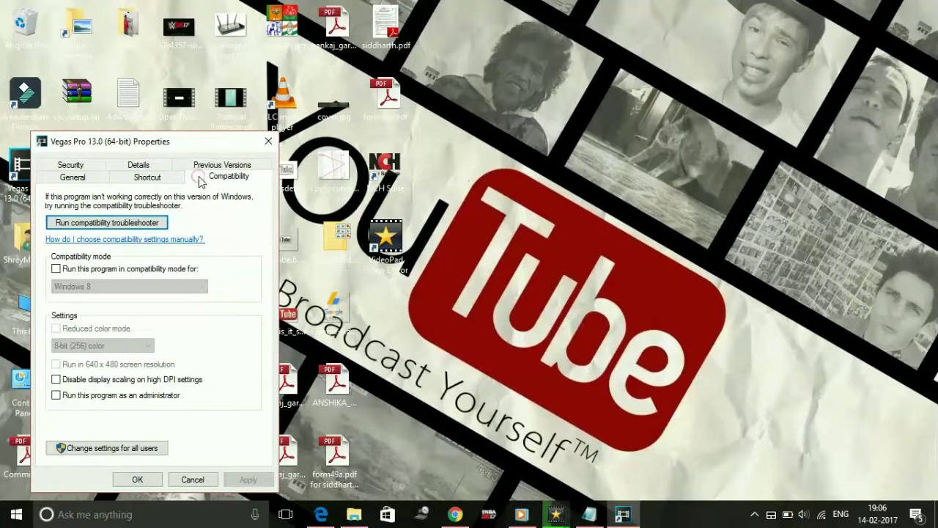
pyautogui.click(58, 270)
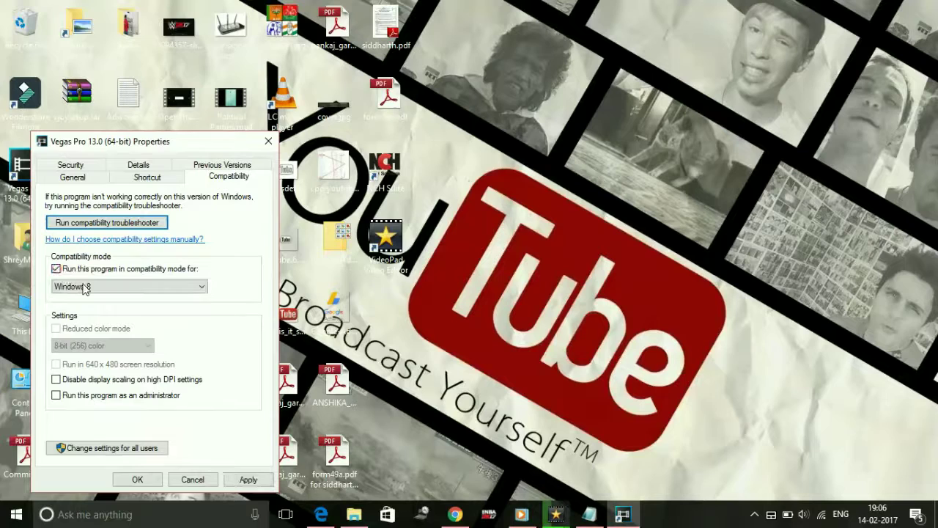
pyautogui.click(96, 287)
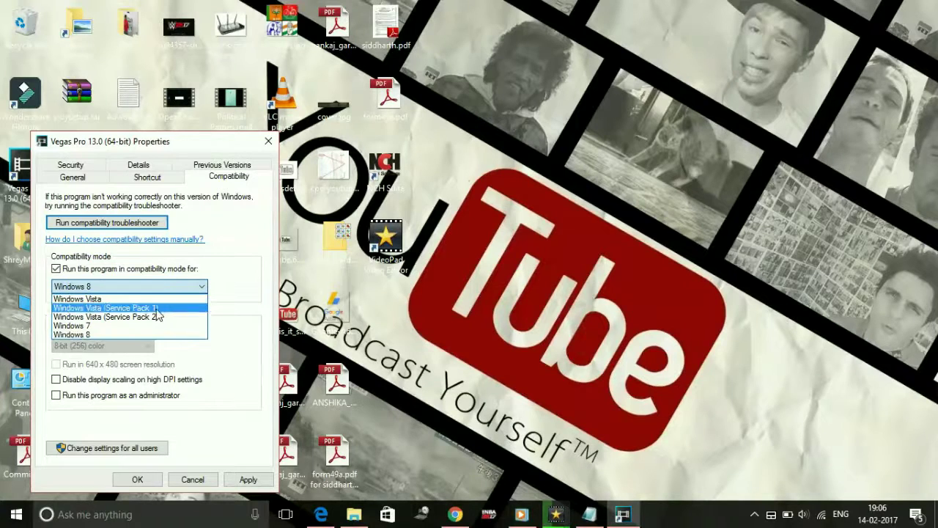
pyautogui.click(155, 309)
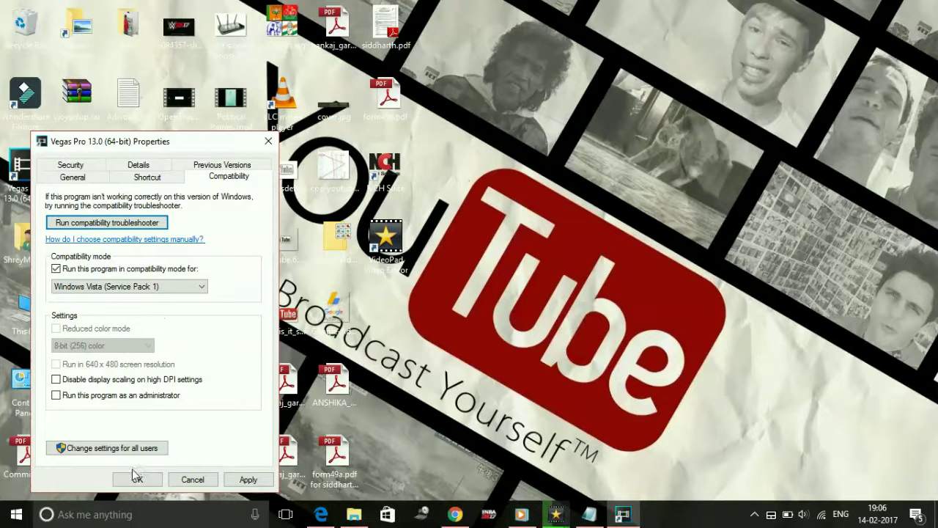
pyautogui.click(269, 140)
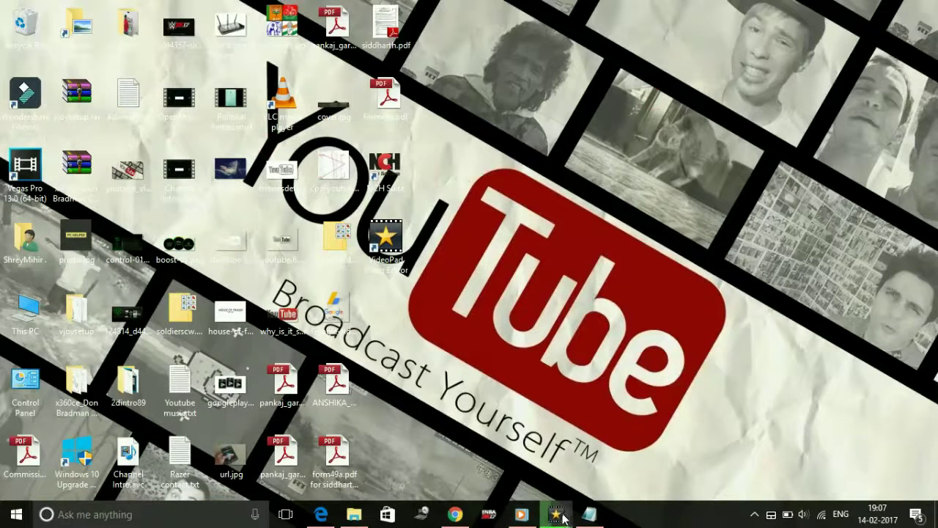
pyautogui.click(599, 518)
pyautogui.click(340, 395)
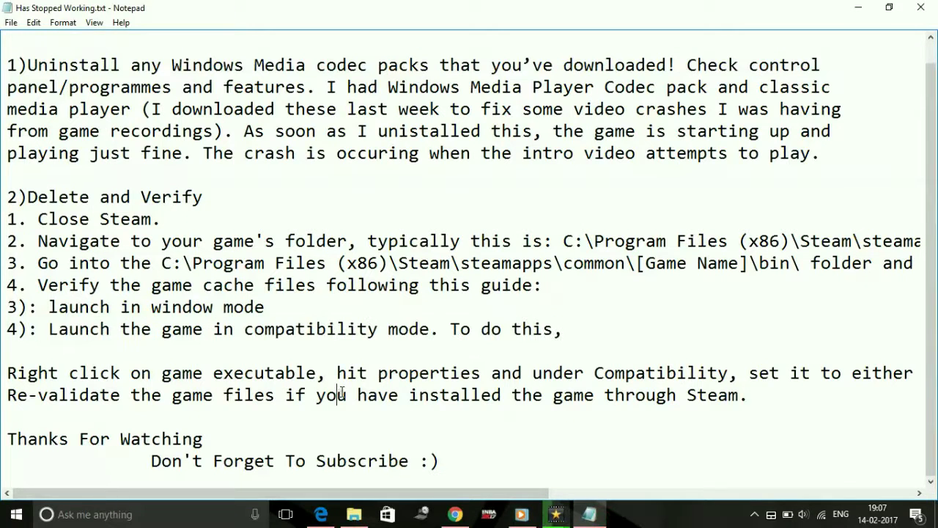